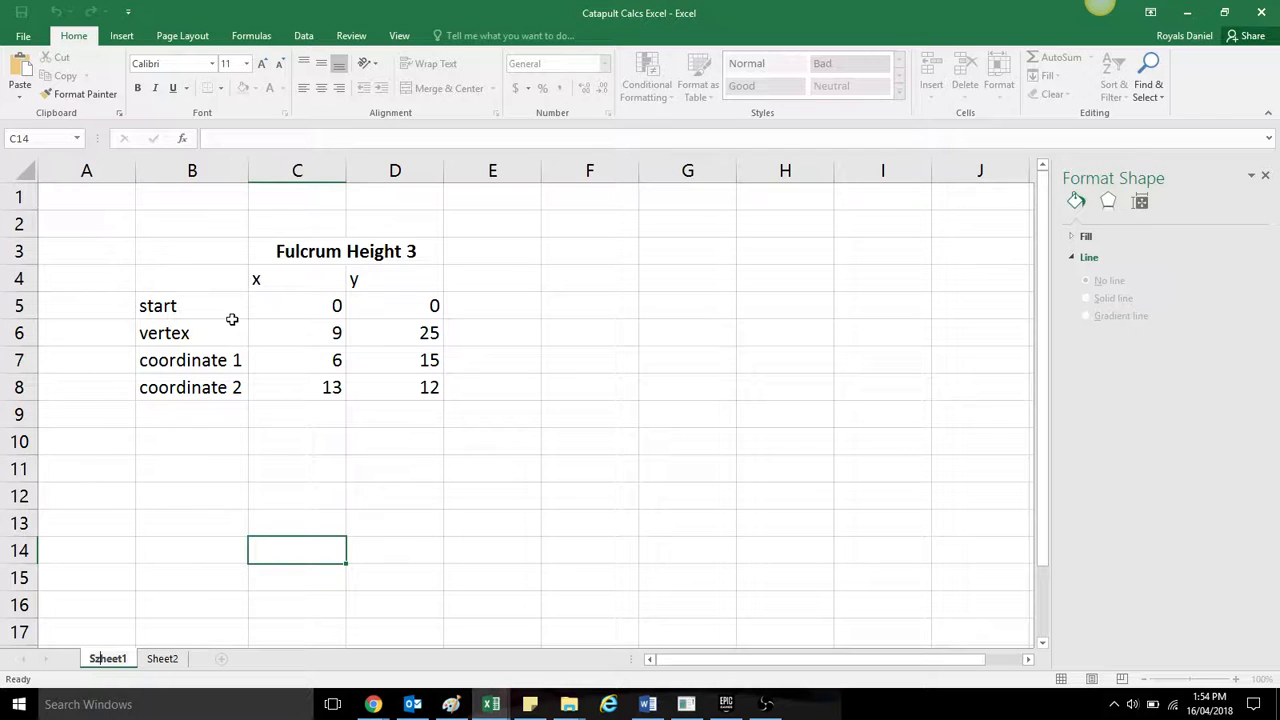
# - Review the x and y values for the start, vertex and two coordinates in the Fulcrum Height 3 table
pyautogui.moveTo(272, 306); pyautogui.dragTo(366, 306)
pyautogui.click(303, 341)
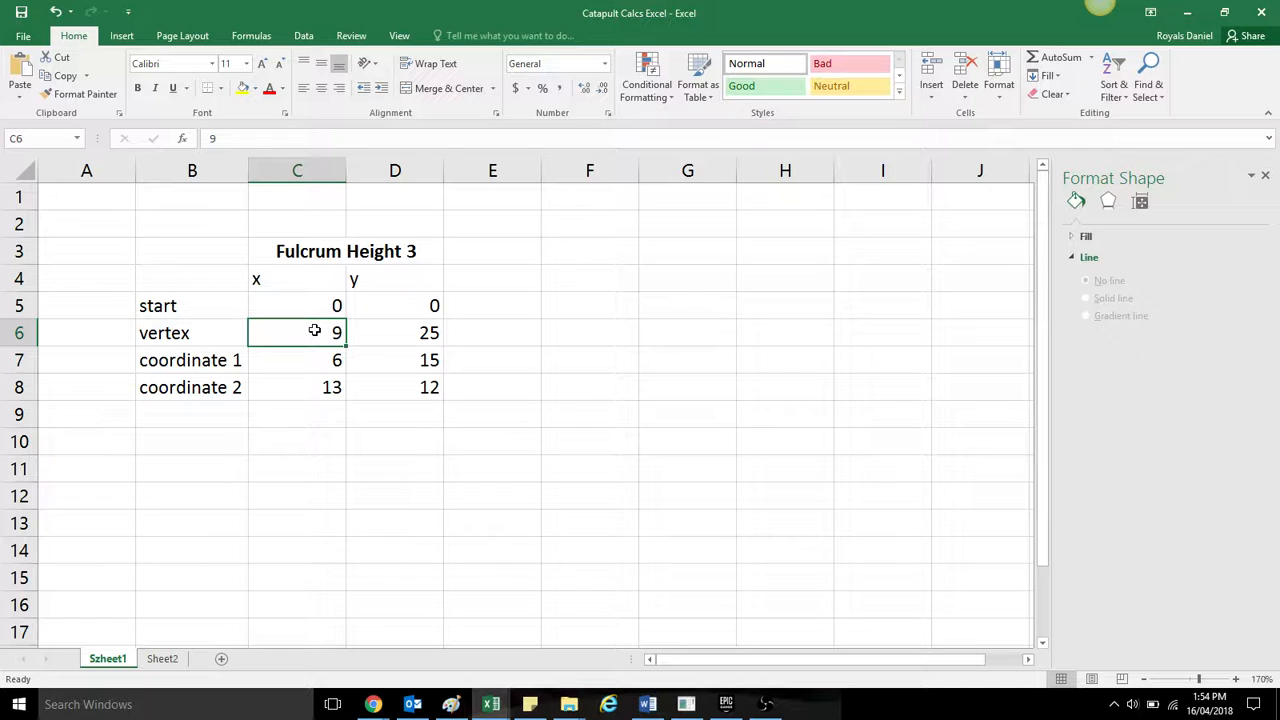
pyautogui.click(432, 332)
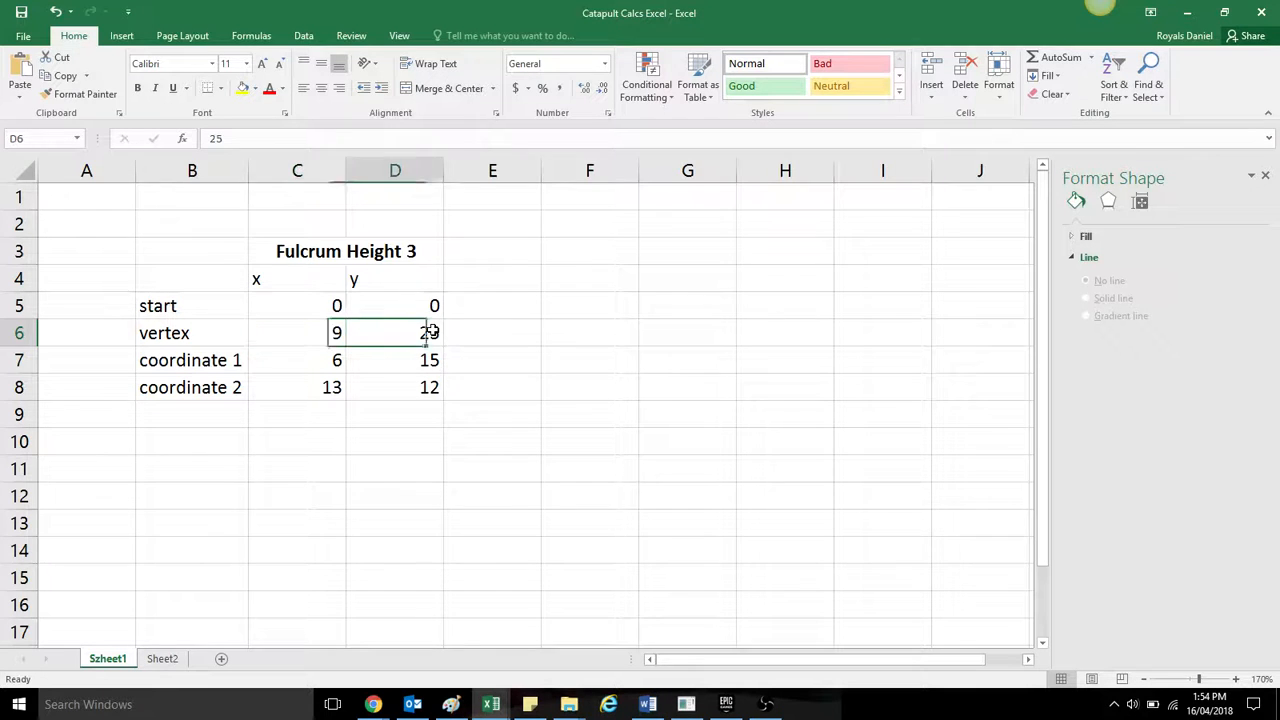
pyautogui.click(313, 362)
pyautogui.click(418, 376)
pyautogui.click(314, 405)
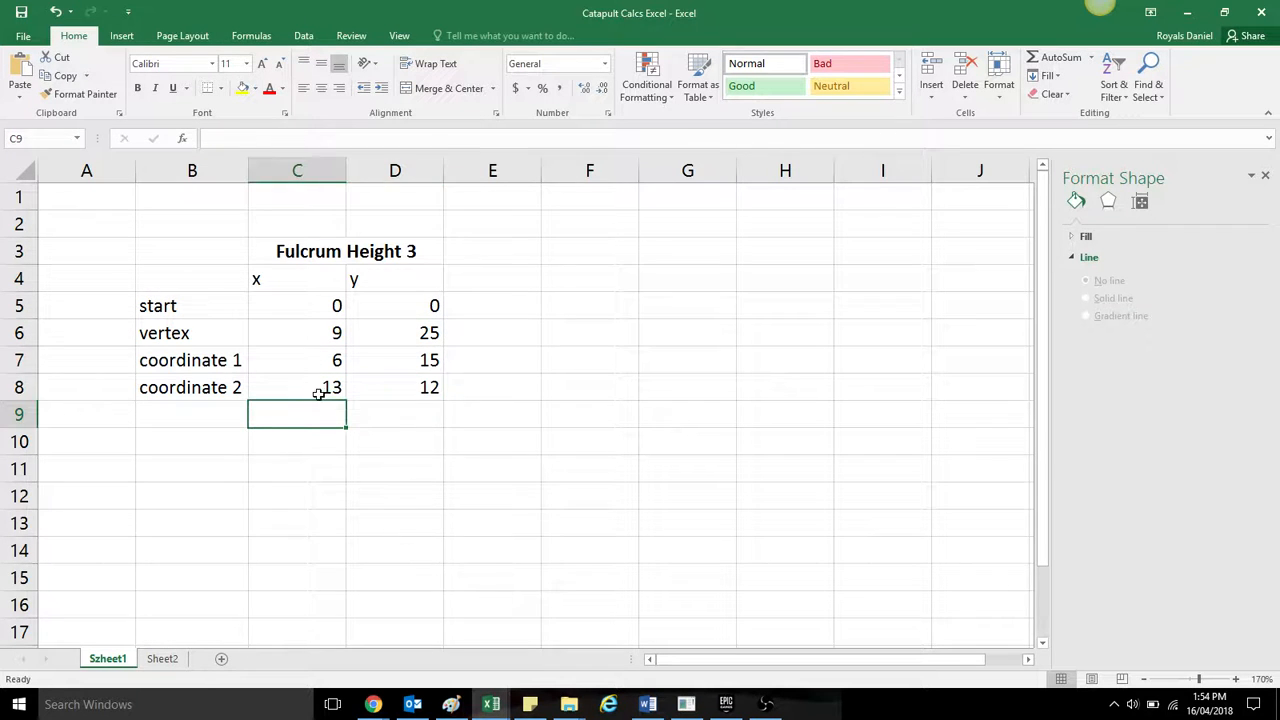
pyautogui.click(320, 392)
pyautogui.click(440, 394)
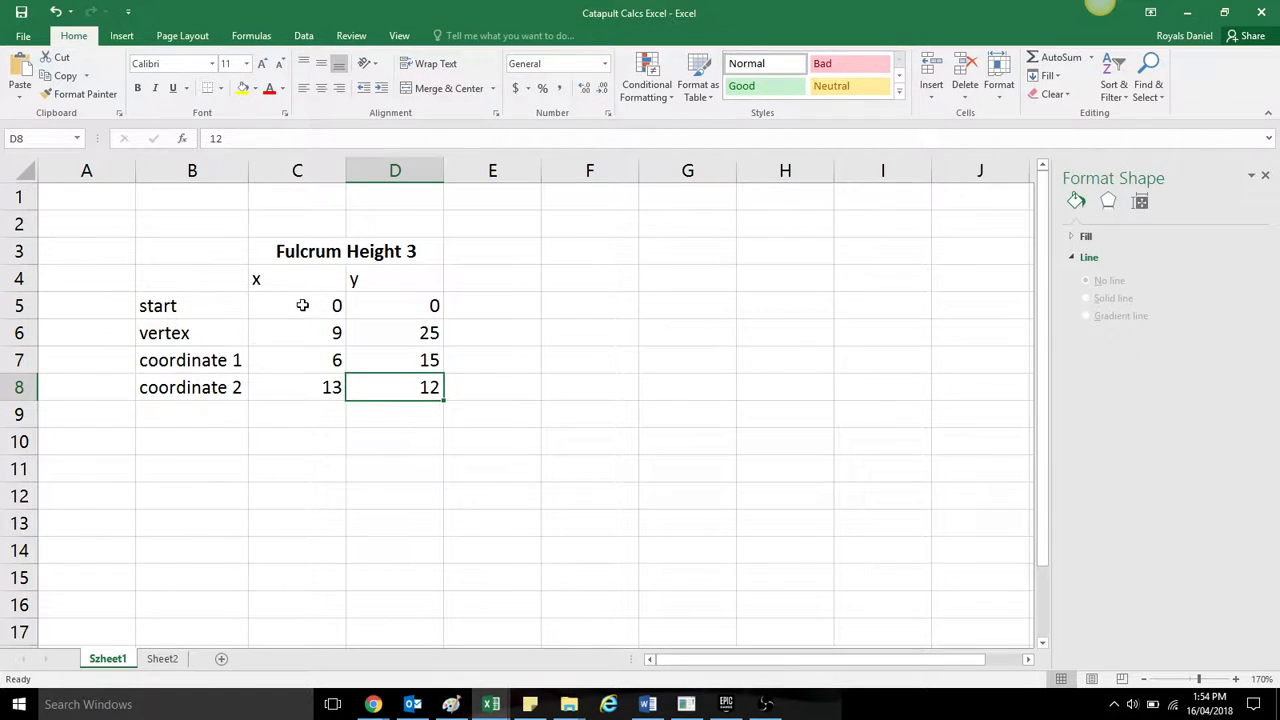
# - Insert a markers-only scatter chart from the x and y values in C5:D8 and shift it slightly upward
pyautogui.moveTo(302, 305); pyautogui.dragTo(416, 388)
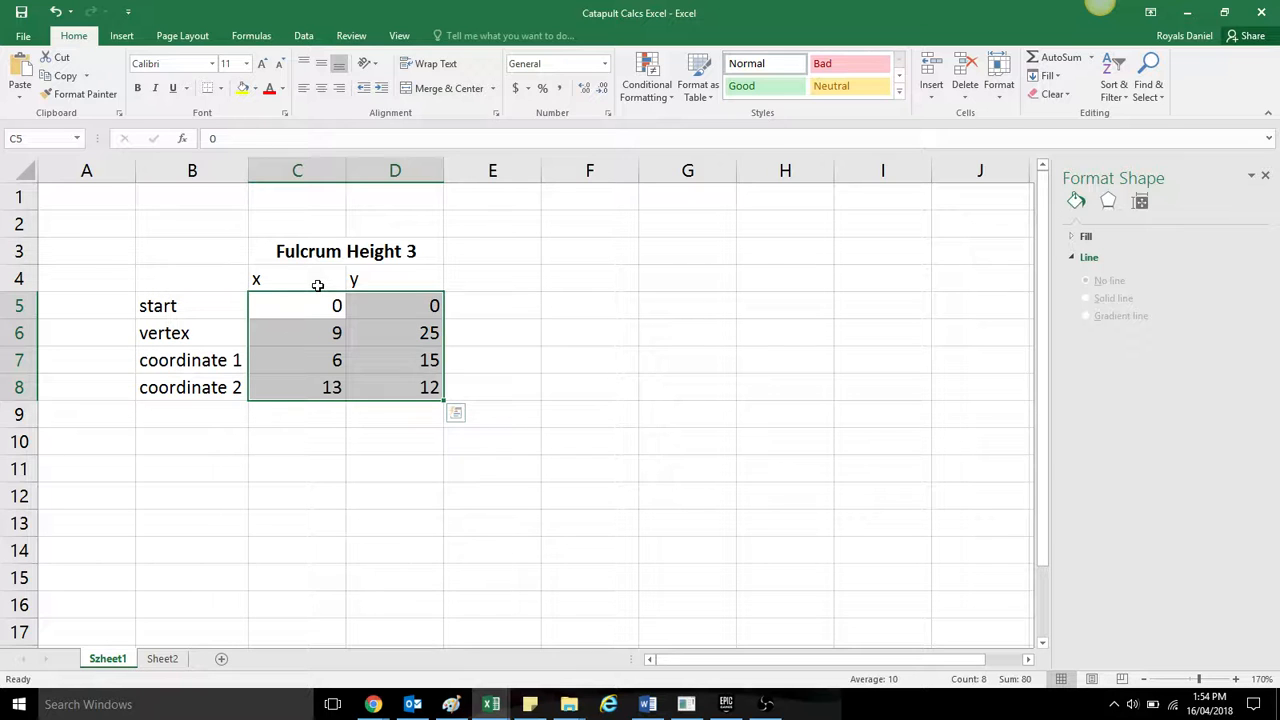
pyautogui.click(121, 36)
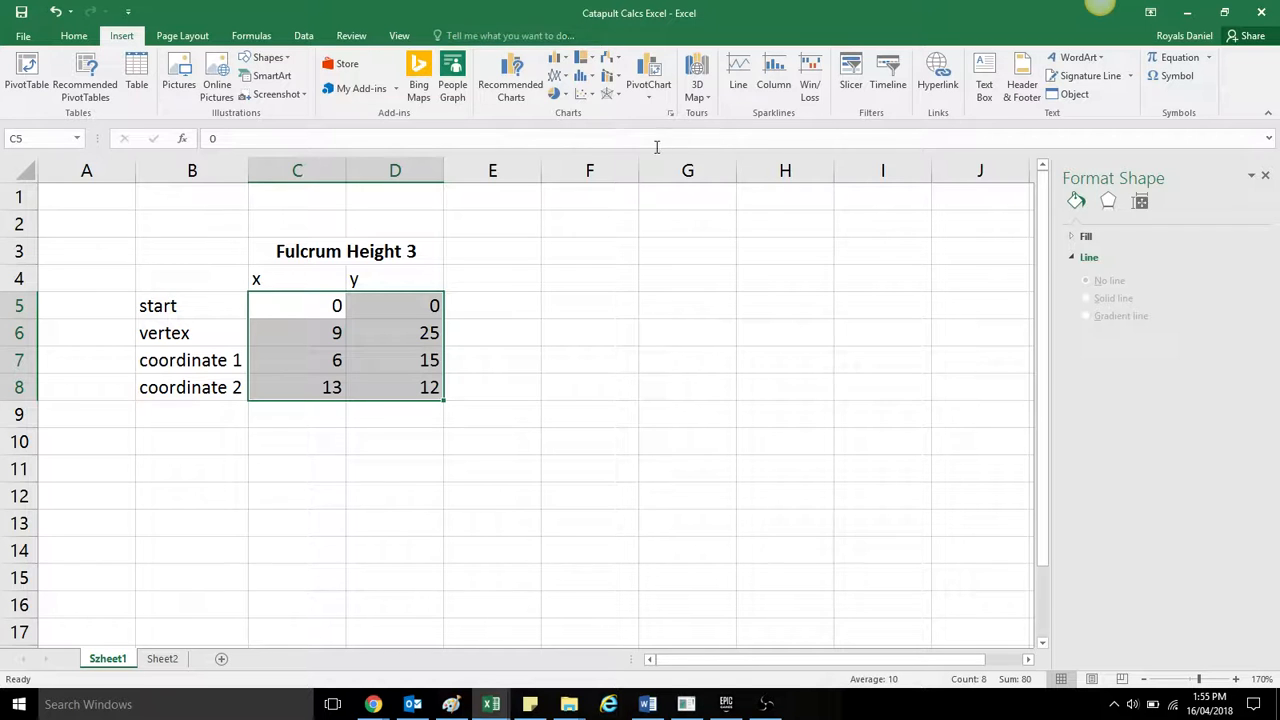
pyautogui.click(588, 96)
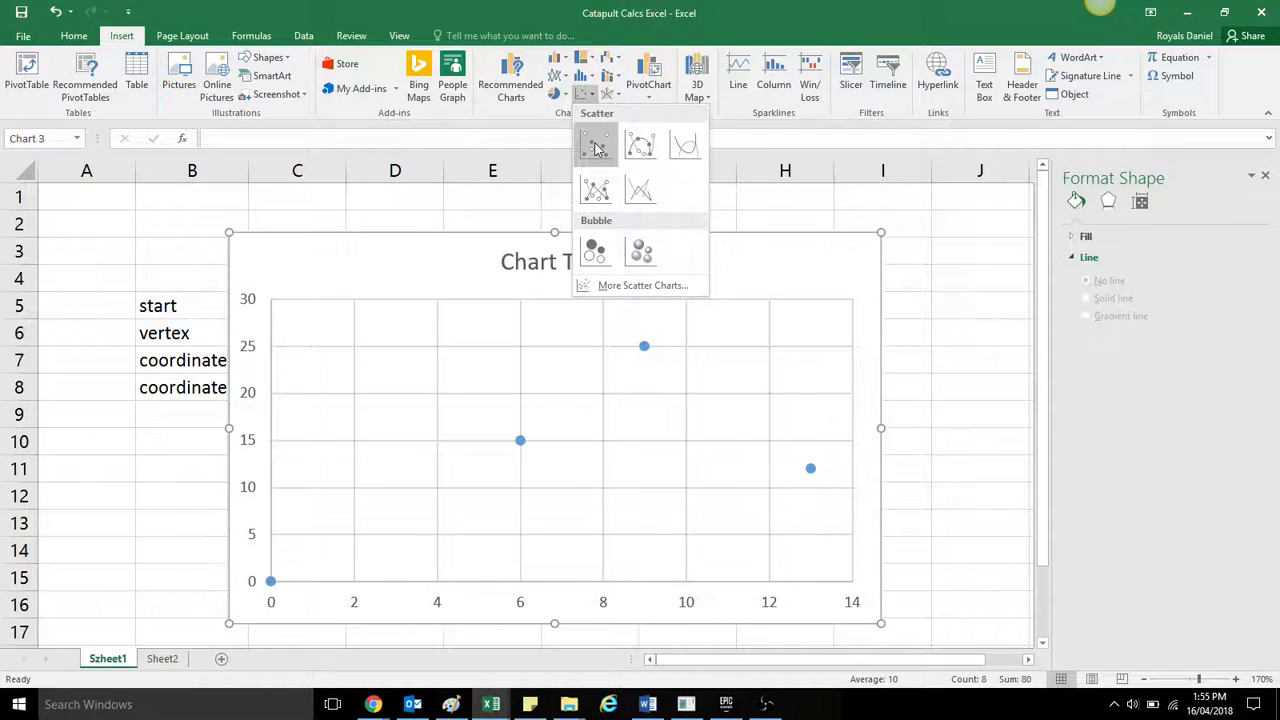
pyautogui.click(594, 147)
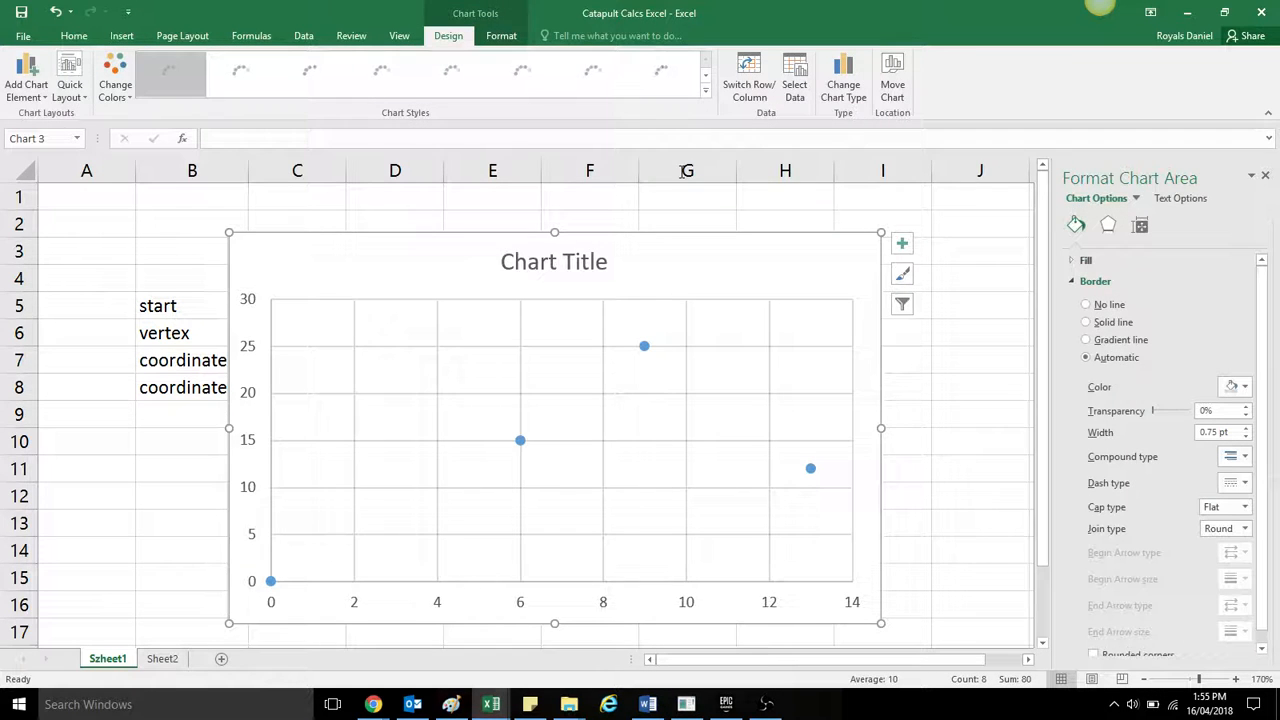
pyautogui.moveTo(635, 259)
pyautogui.mouseDown()
pyautogui.moveTo(960, 254)
pyautogui.moveTo(797, 251)
pyautogui.moveTo(679, 228)
pyautogui.moveTo(624, 238)
pyautogui.mouseUp()
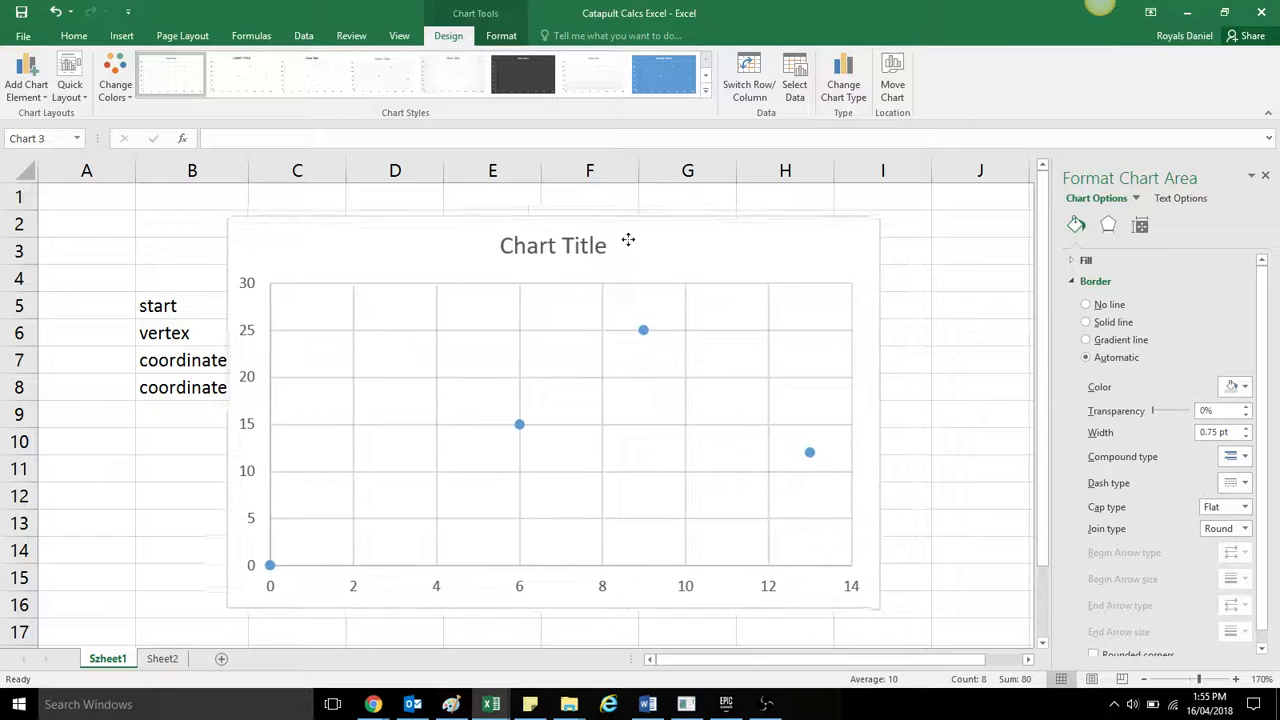
# - Add an order 2 polynomial trendline to the plotted points, display its equation, and place the equation beside the chart title
pyautogui.rightClick(514, 420)
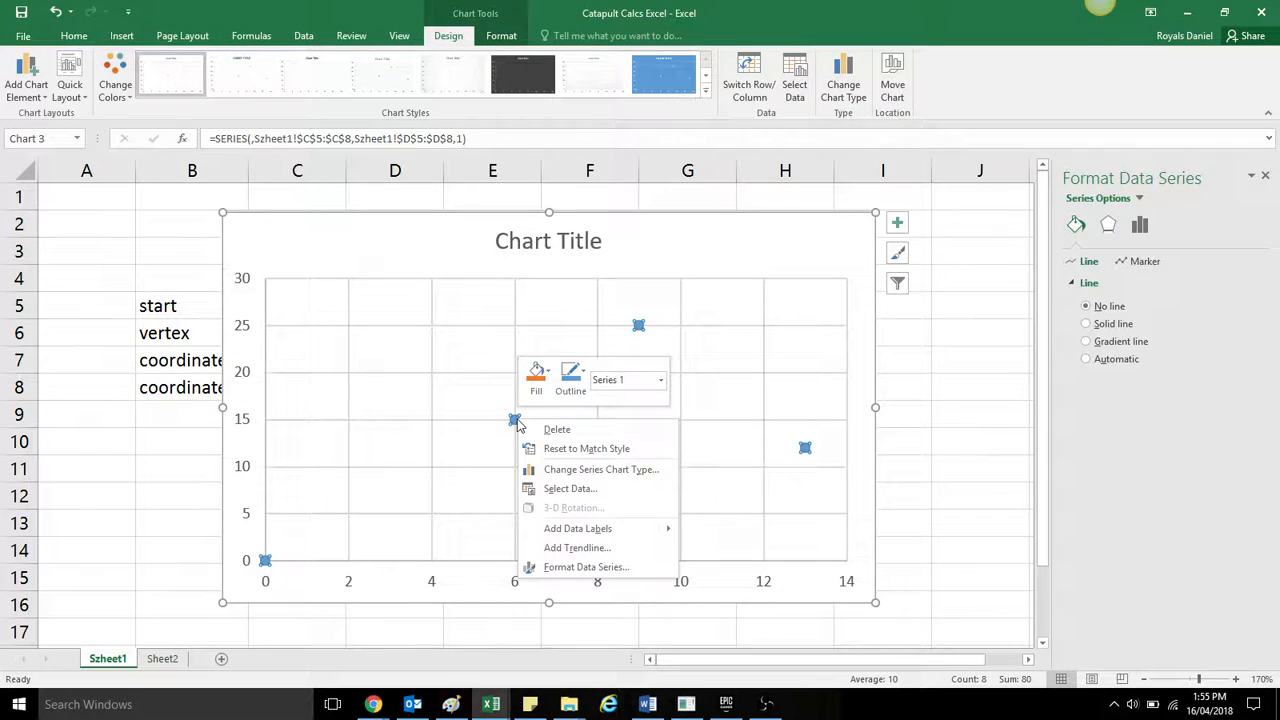
pyautogui.click(577, 549)
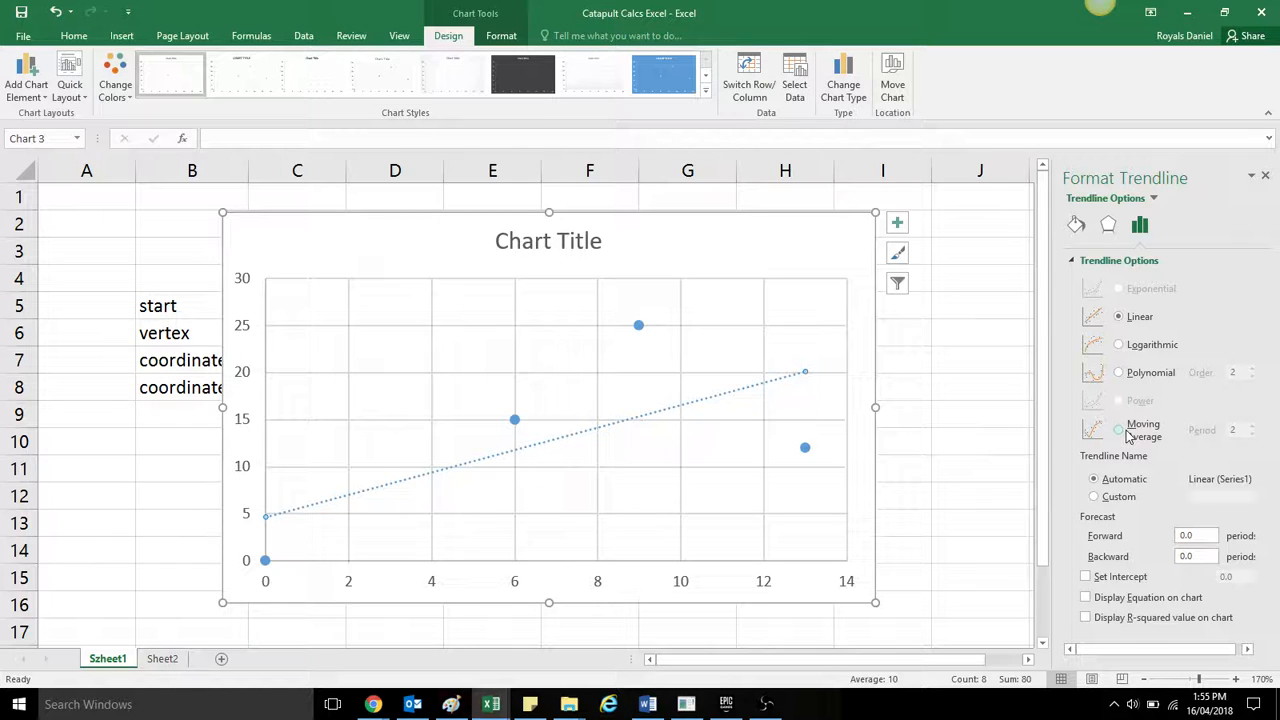
pyautogui.click(1122, 375)
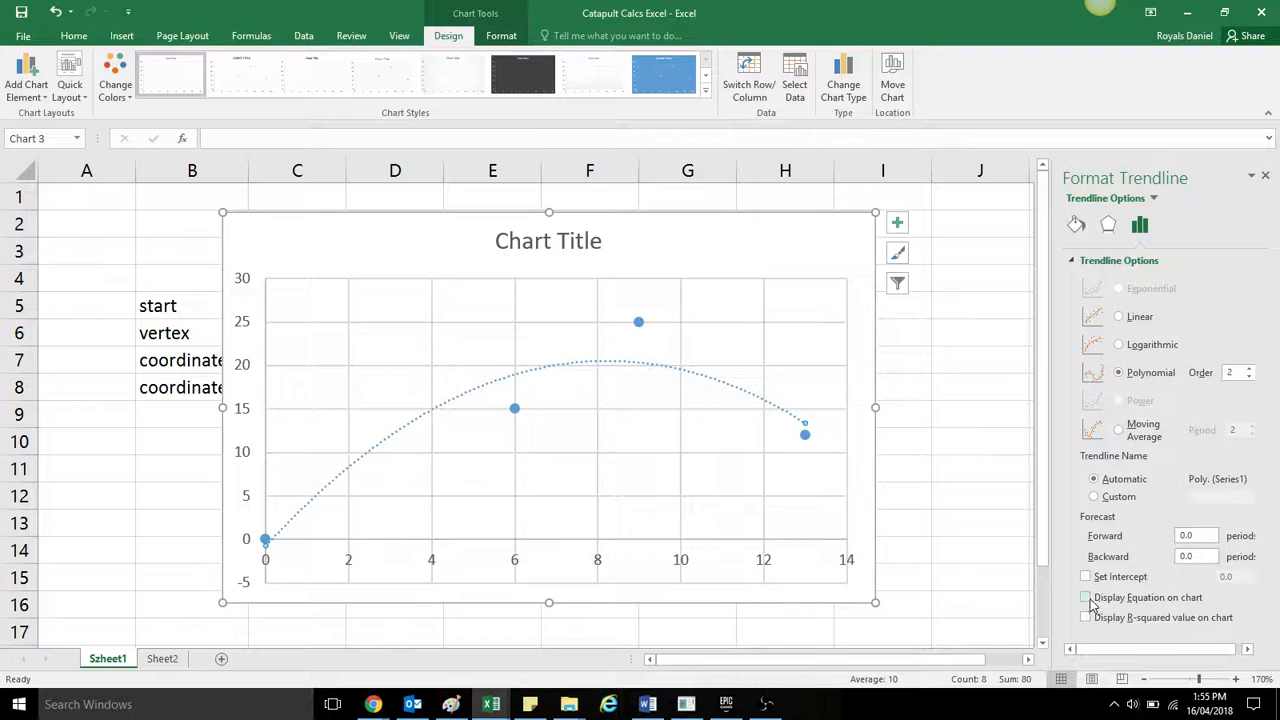
pyautogui.click(714, 430)
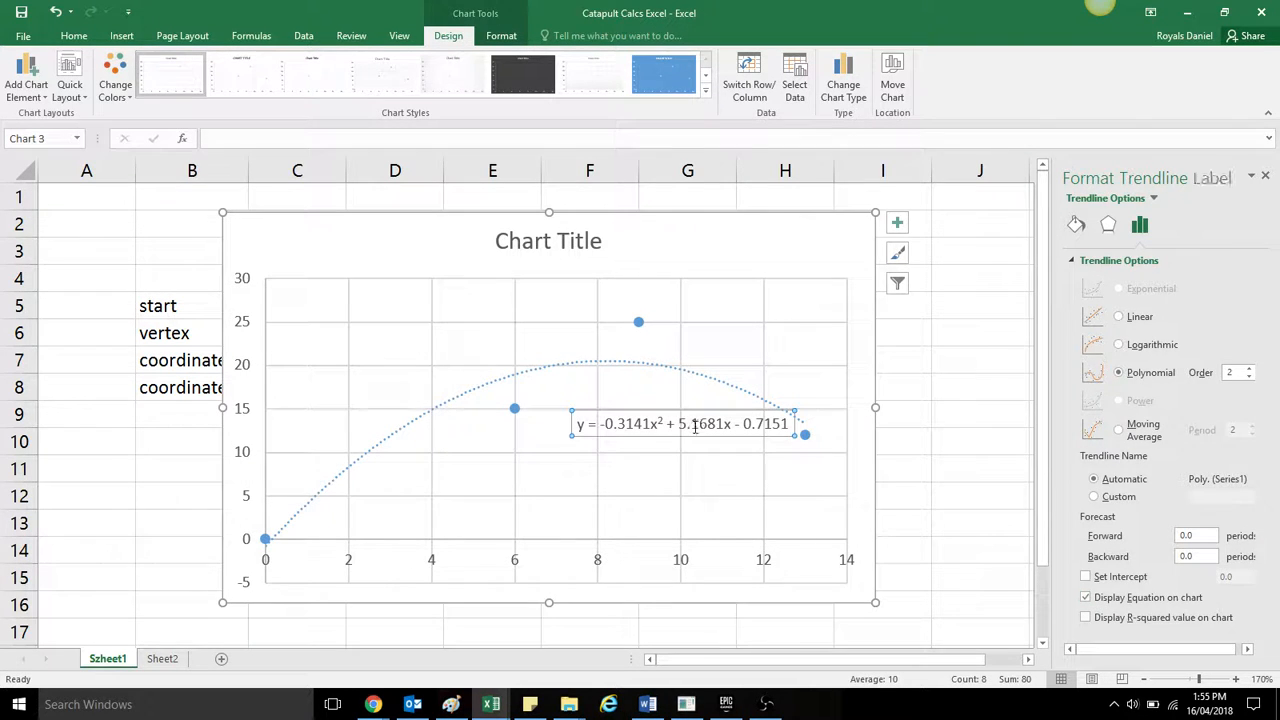
pyautogui.moveTo(697, 407); pyautogui.dragTo(762, 232)
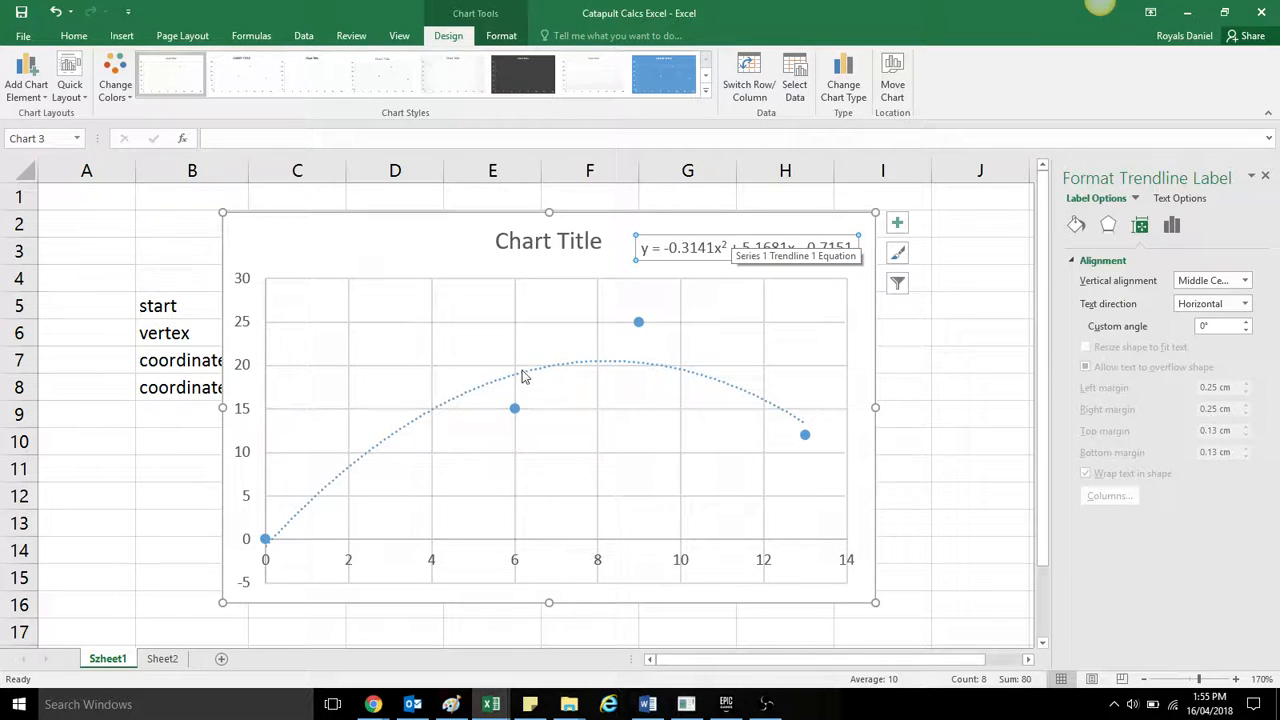
# - Reposition the scatter chart lower on the sheet so the Fulcrum Height 3 heading is uncovered, and select that heading
pyautogui.click(514, 410)
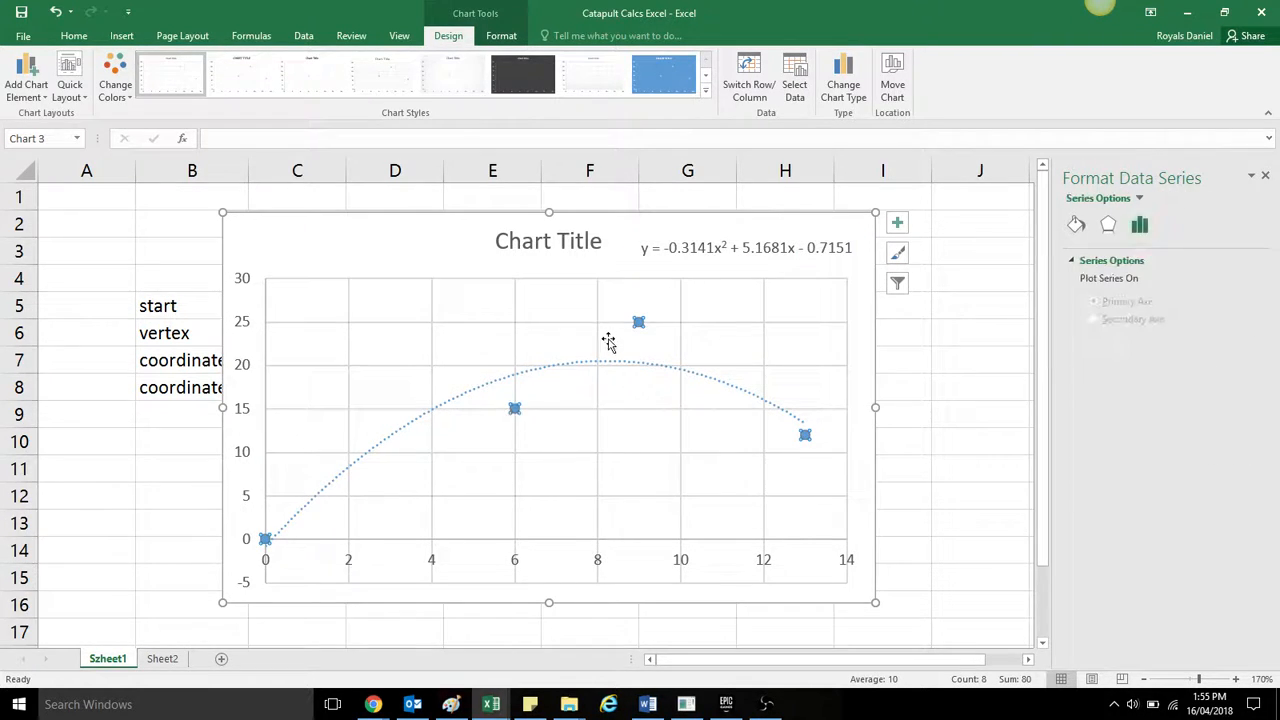
pyautogui.click(640, 323)
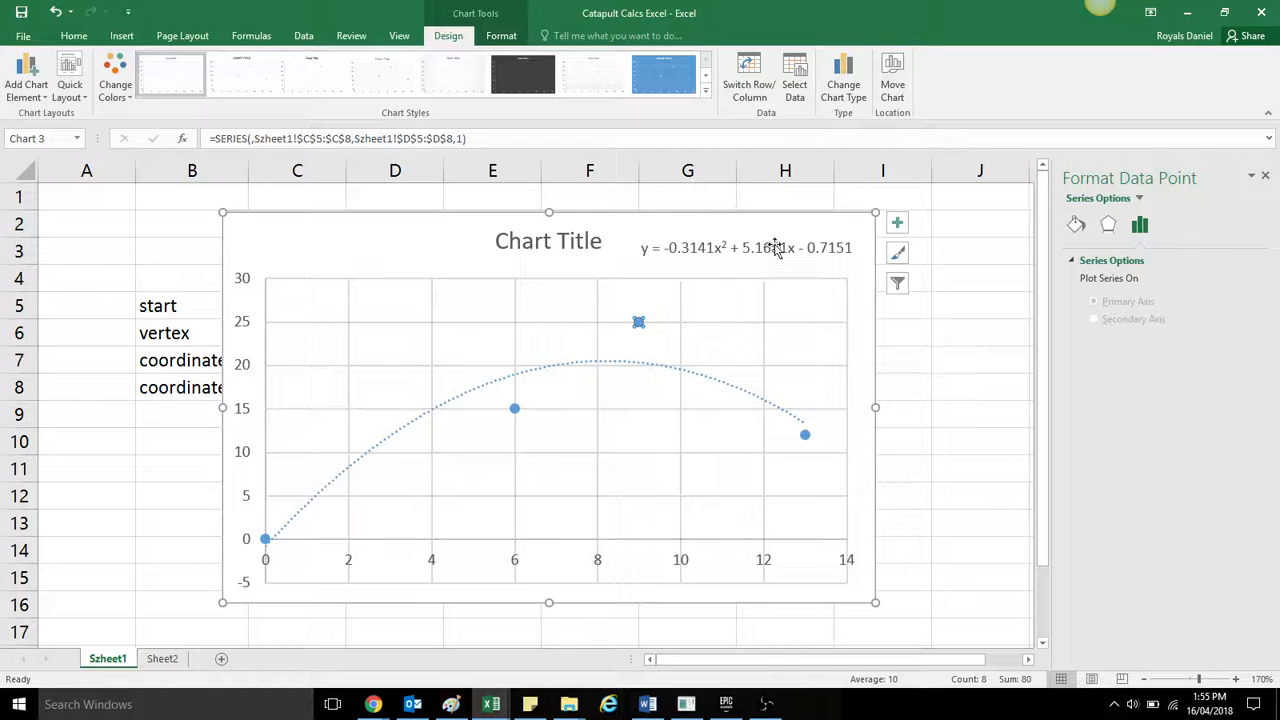
pyautogui.moveTo(457, 249); pyautogui.dragTo(724, 238)
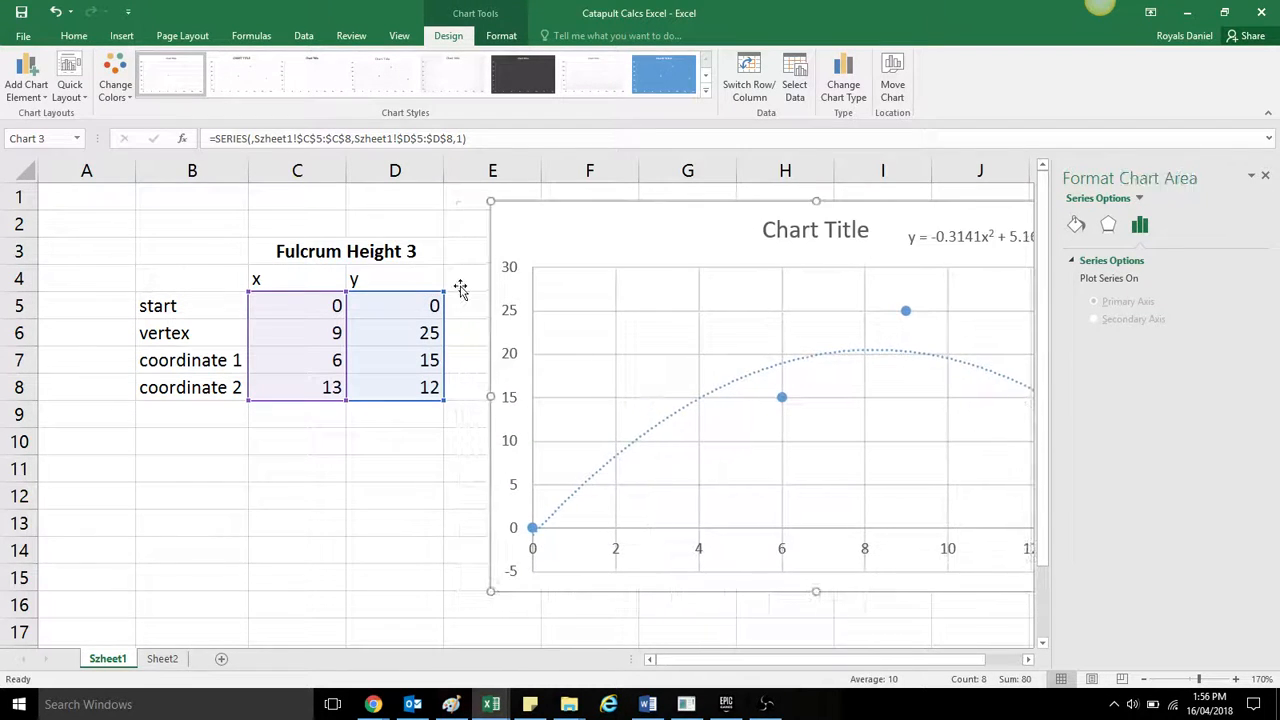
pyautogui.click(366, 251)
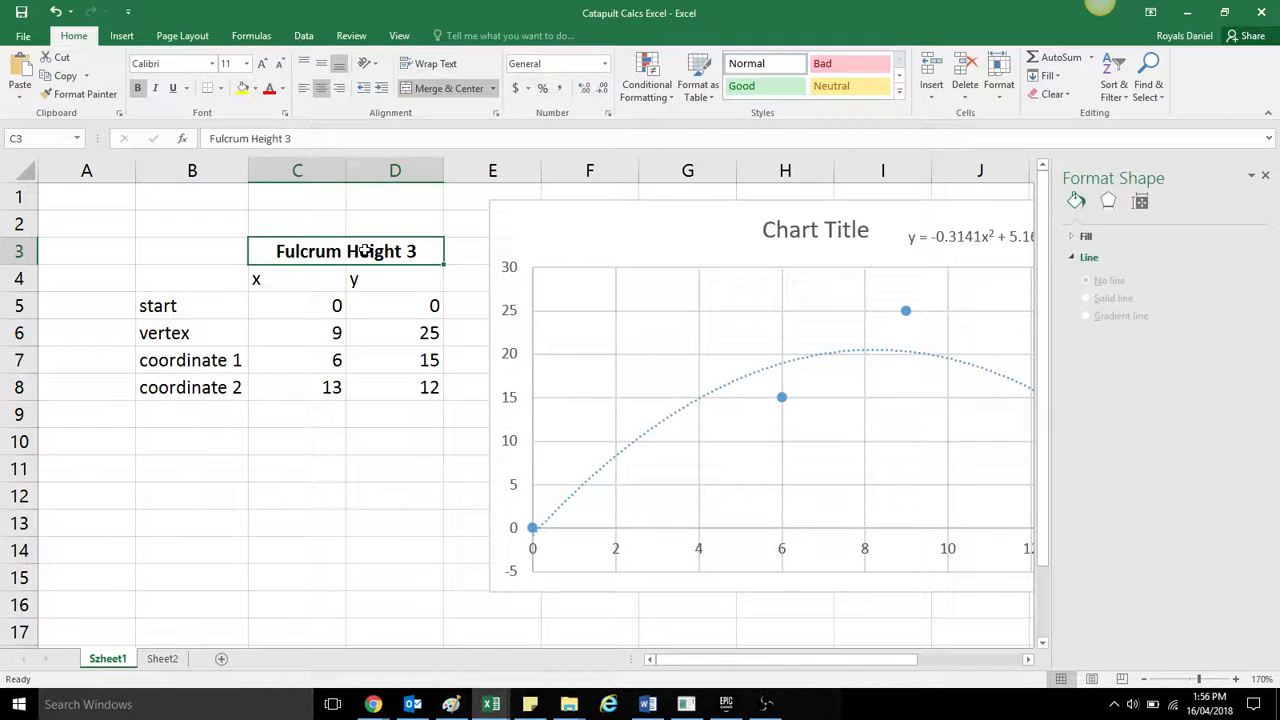
pyautogui.moveTo(600, 237); pyautogui.dragTo(330, 308)
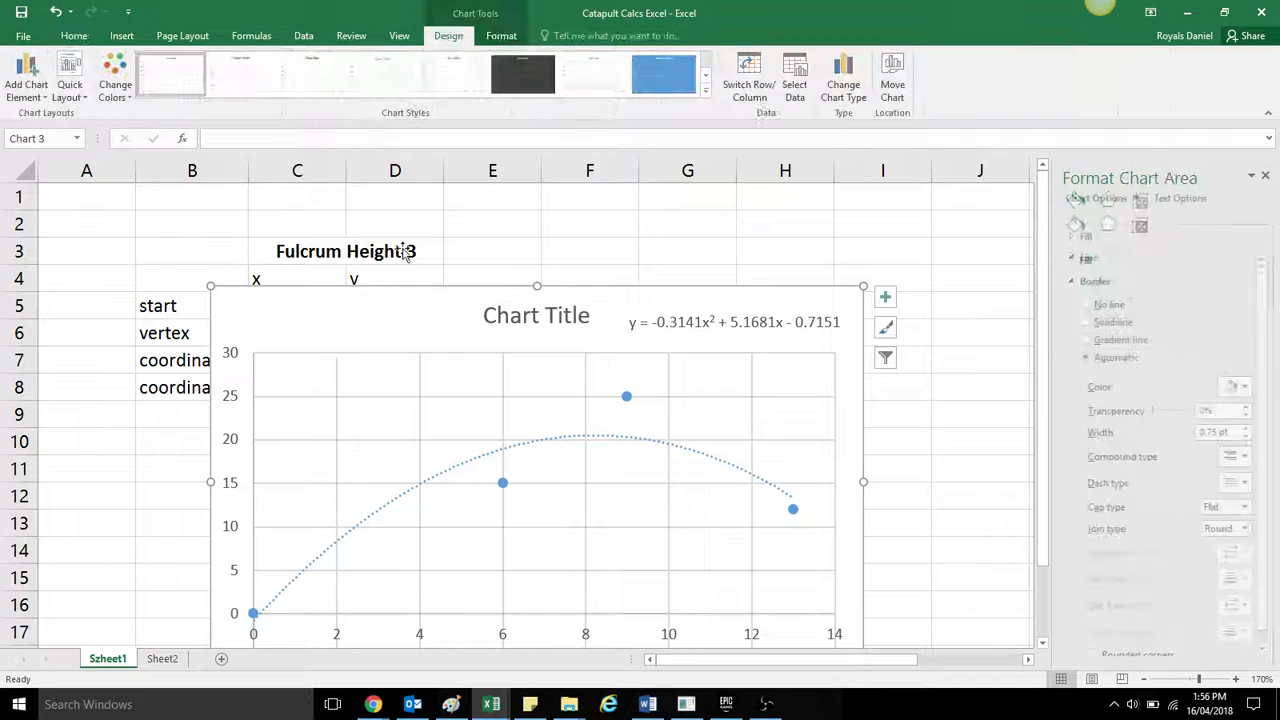
pyautogui.click(362, 250)
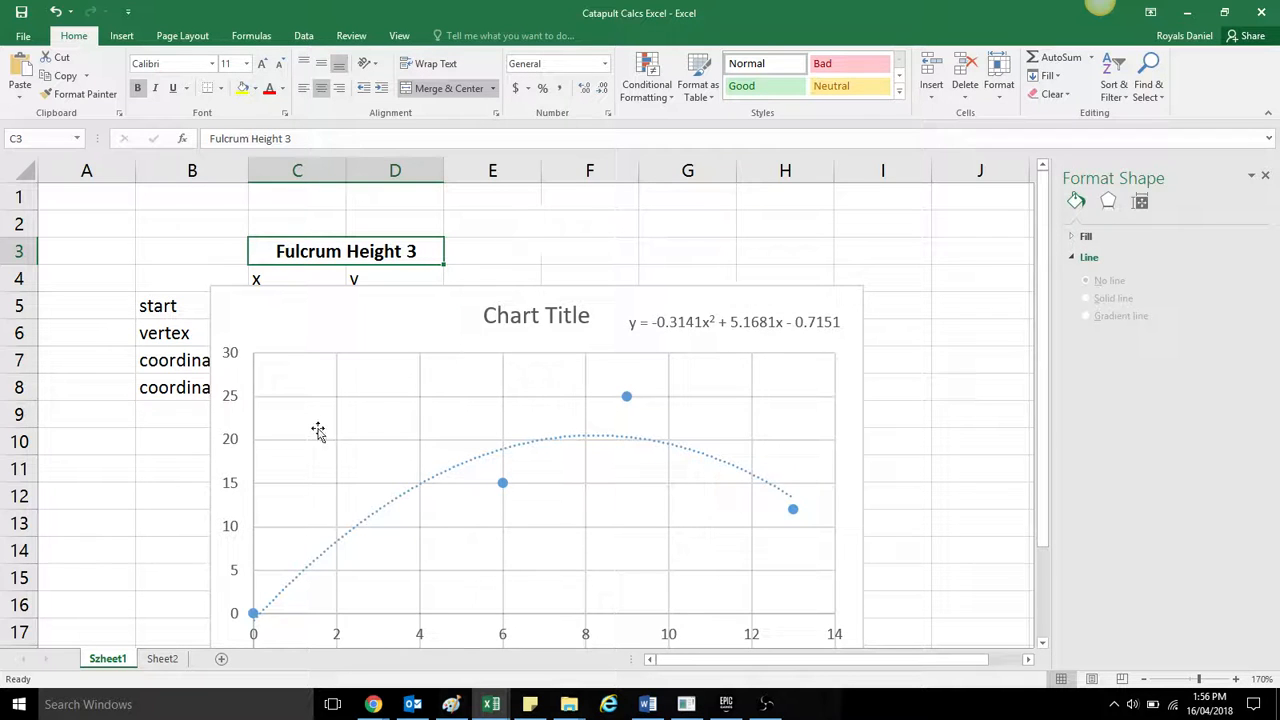
# - Switch to Sheet2 and enlarge its view to 130% with the whole fulcrum height table showing
pyautogui.click(165, 659)
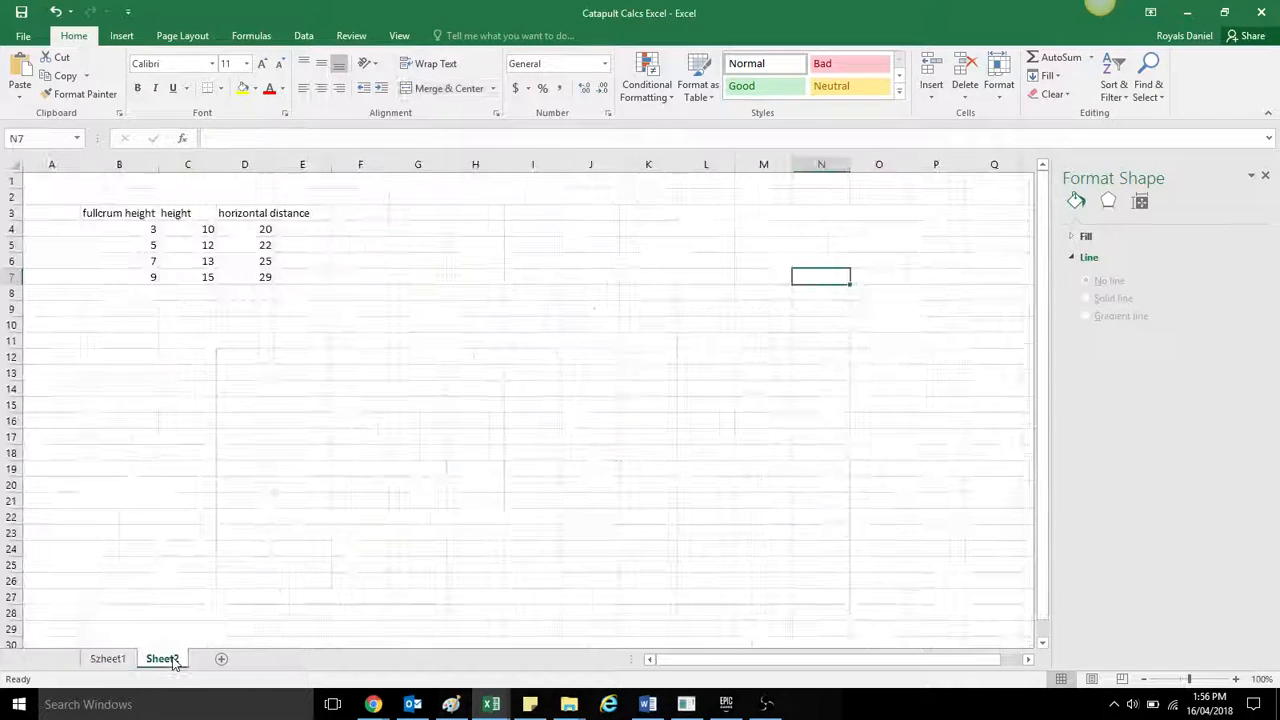
pyautogui.keyDown('ctrl'); pyautogui.scroll(2, 155, 474); pyautogui.keyUp('ctrl')
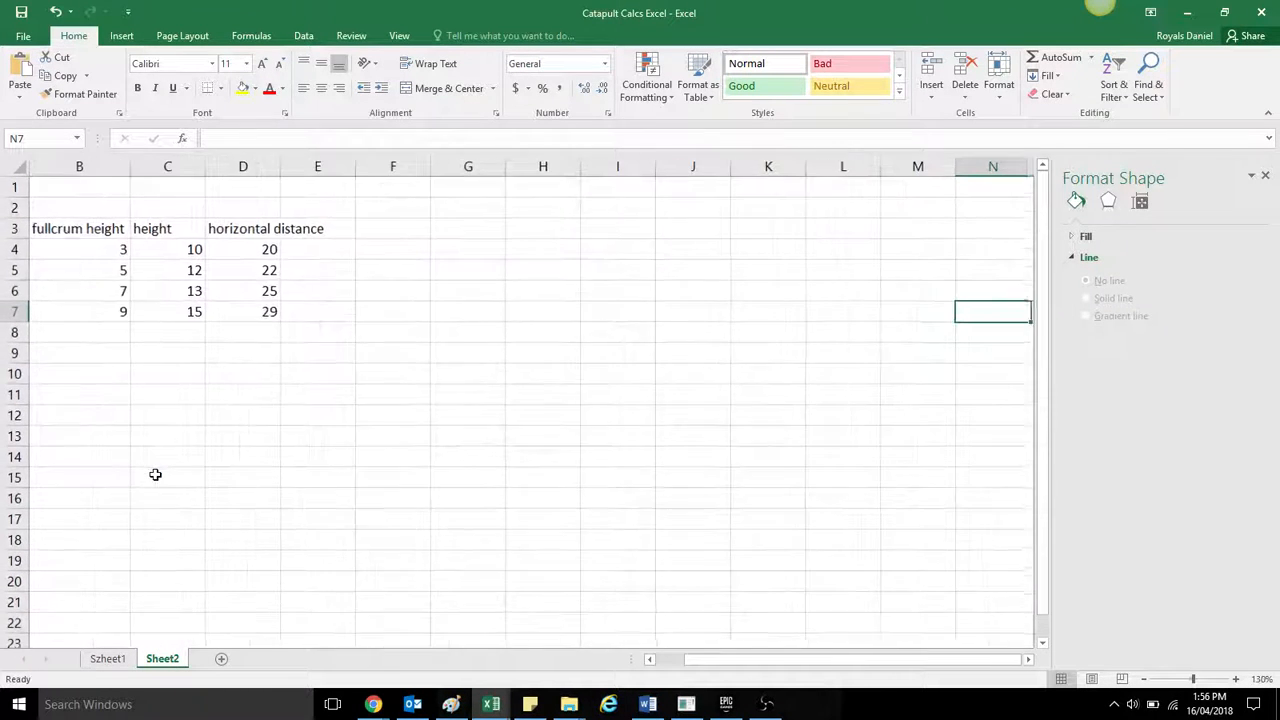
pyautogui.moveTo(699, 660); pyautogui.dragTo(640, 656)
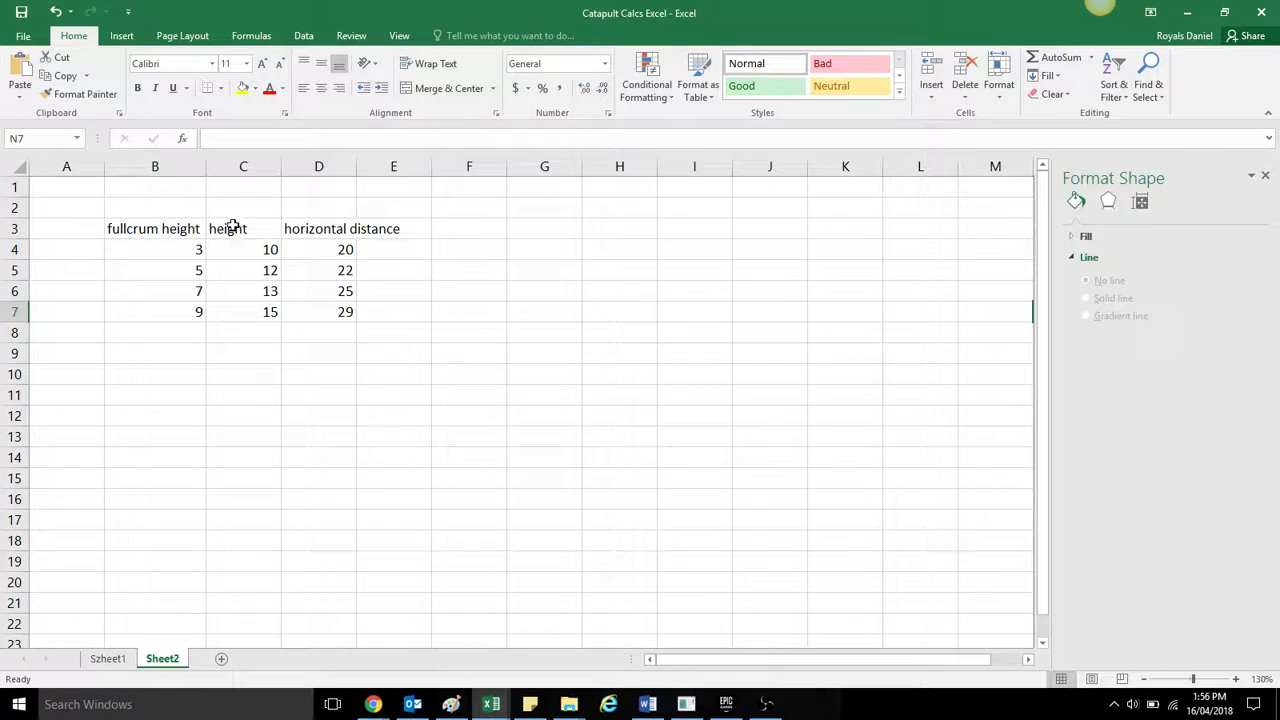
# - Examine the height and horizontal distance recorded for each fulcrum height in the Sheet2 table
pyautogui.moveTo(234, 232); pyautogui.dragTo(257, 309)
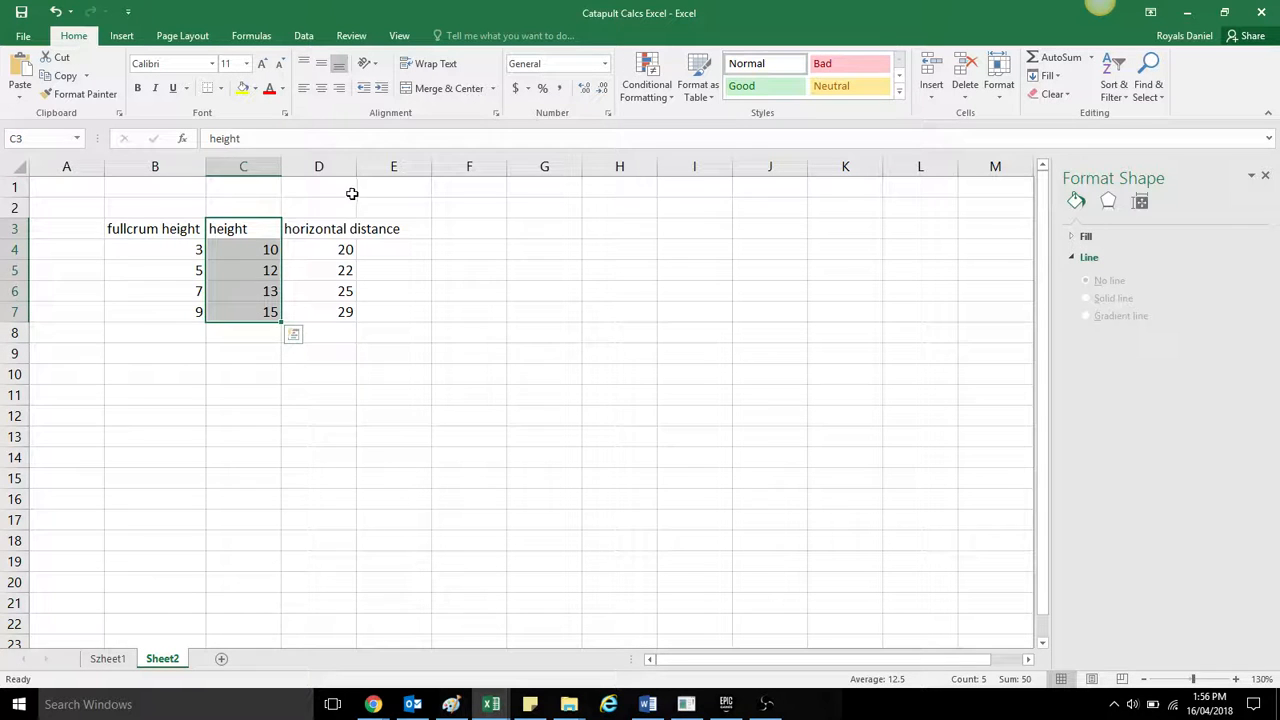
pyautogui.click(336, 222)
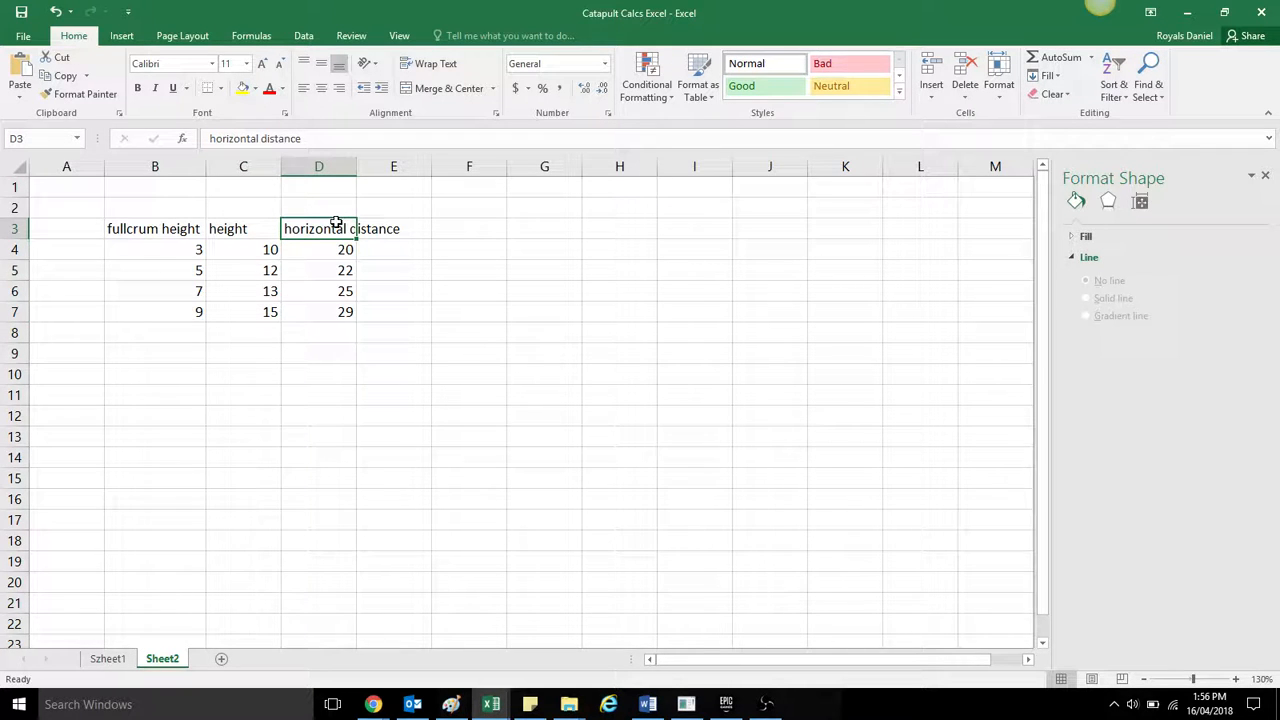
pyautogui.click(171, 251)
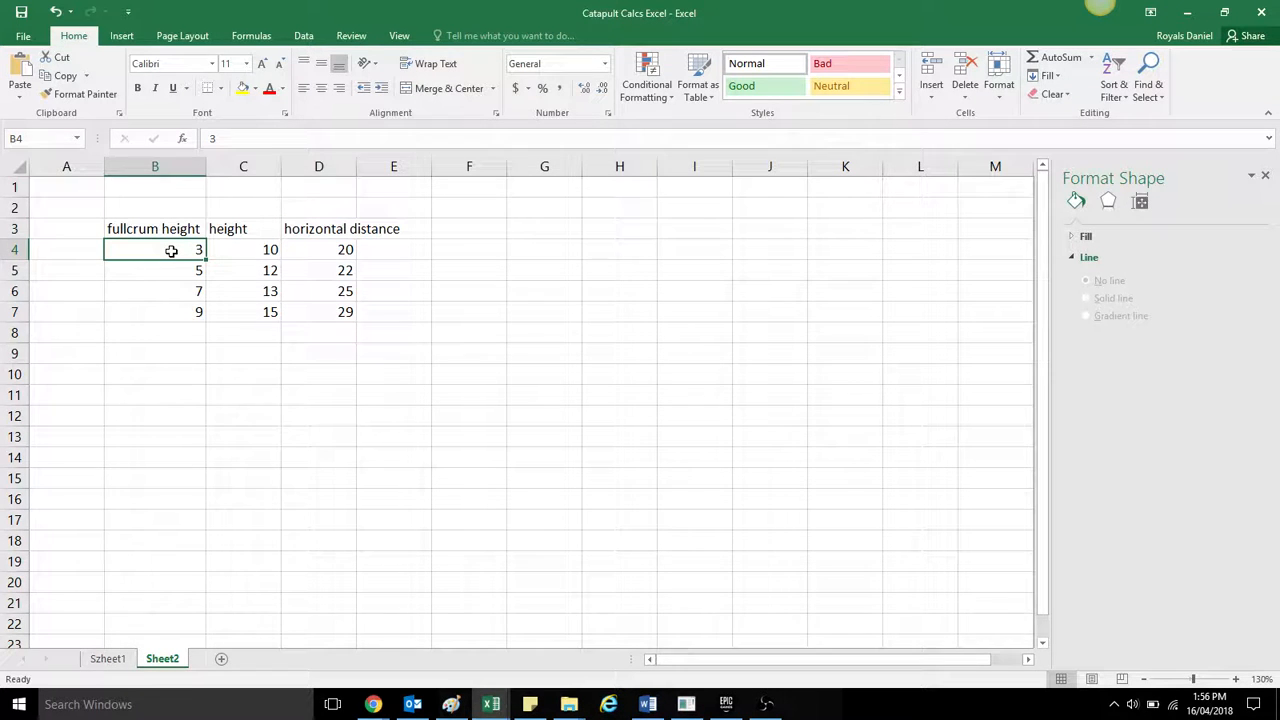
pyautogui.click(244, 249)
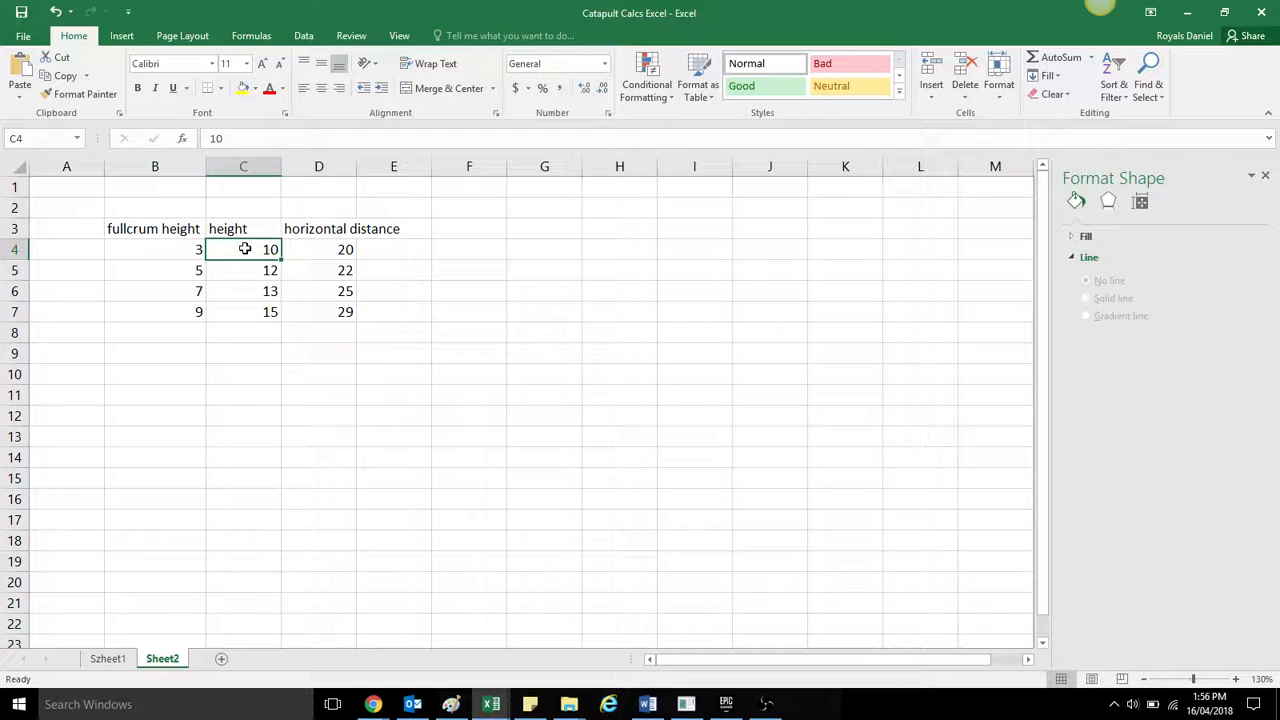
pyautogui.click(328, 254)
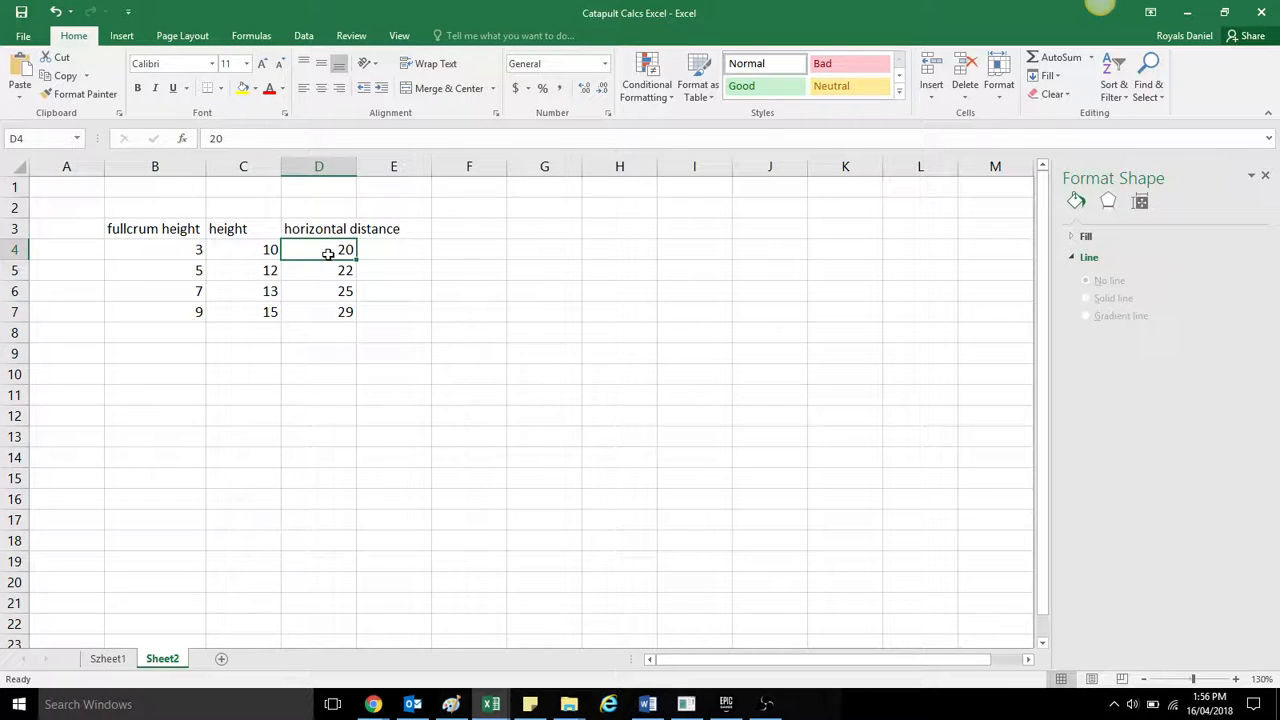
pyautogui.click(212, 268)
pyautogui.click(260, 275)
pyautogui.click(318, 271)
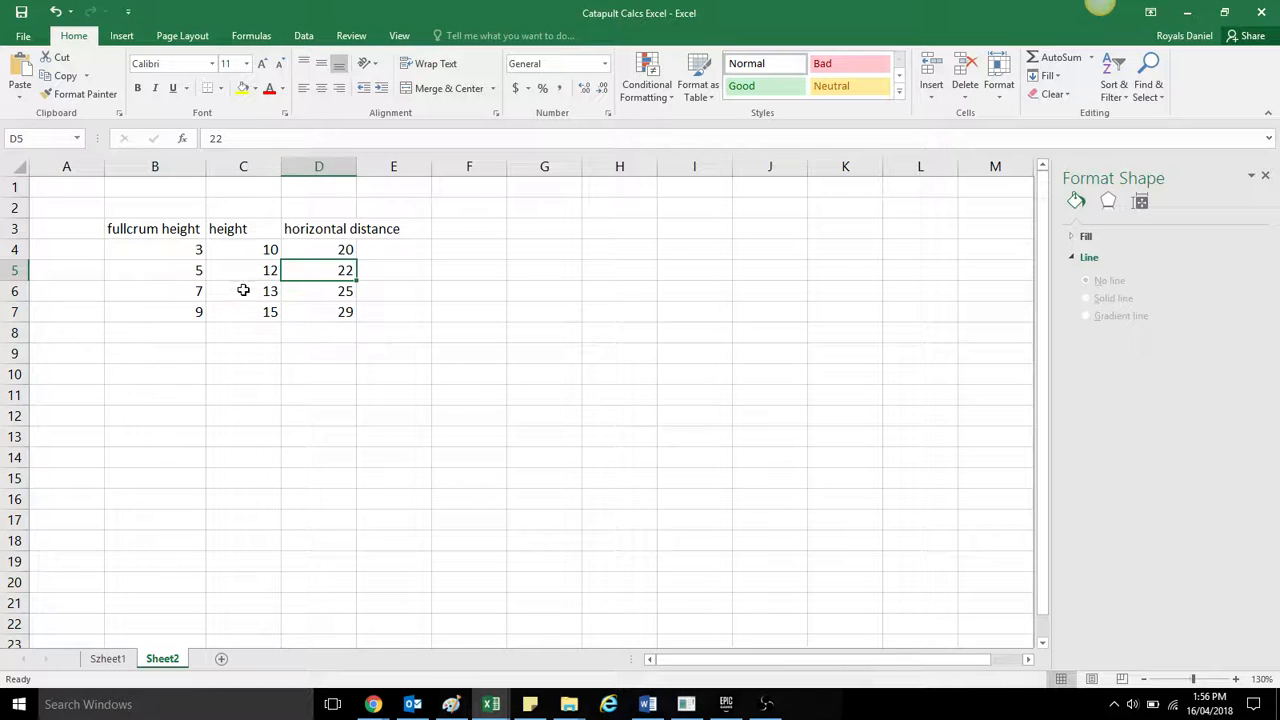
pyautogui.click(243, 290)
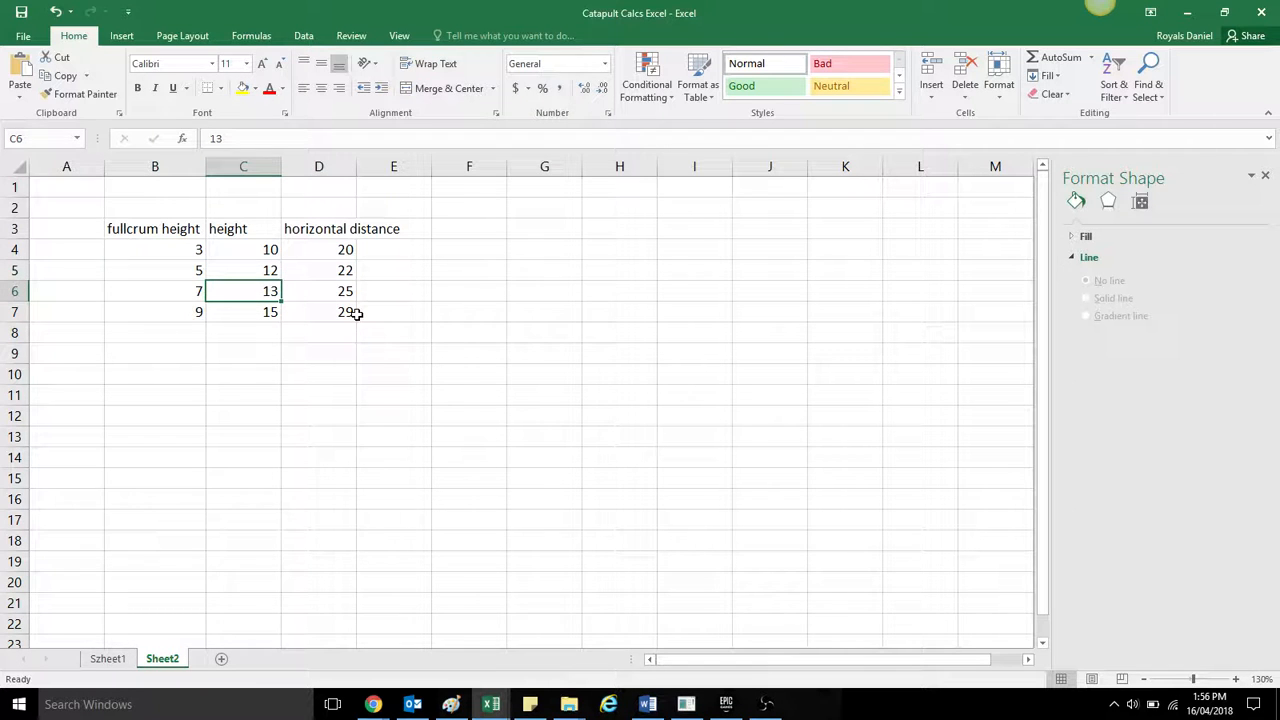
pyautogui.click(355, 313)
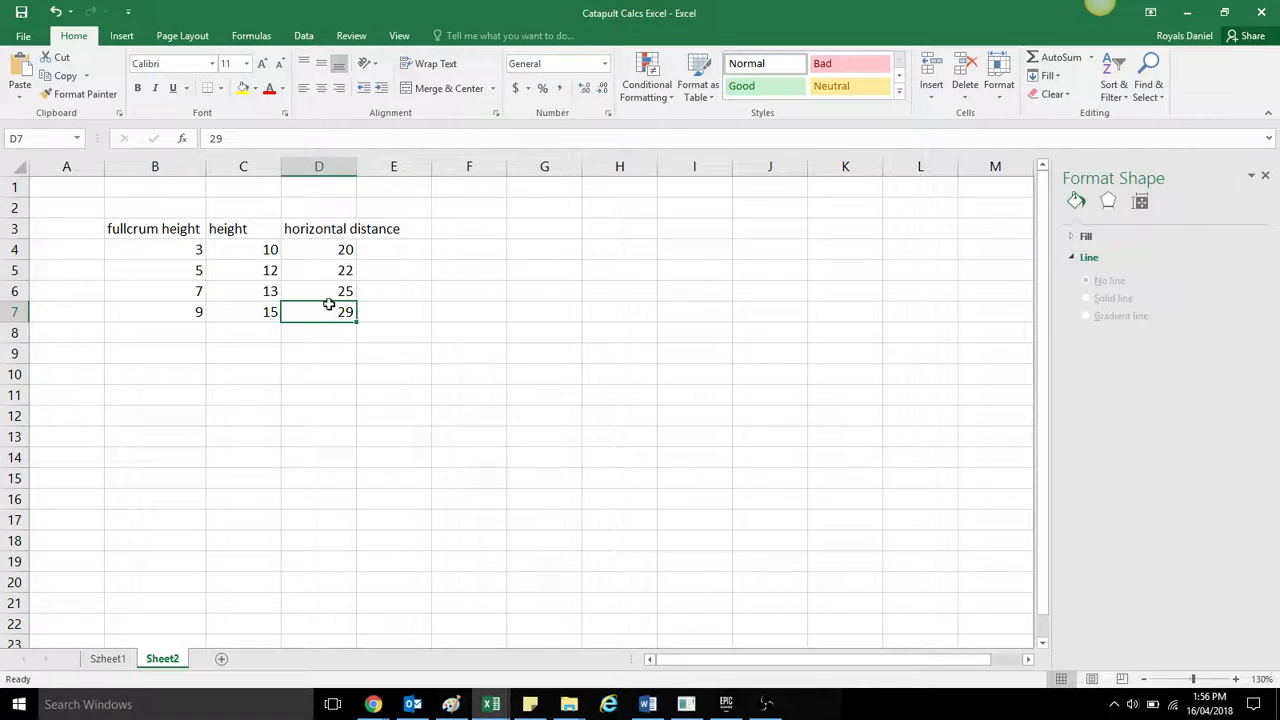
# - Insert a markers-only scatter chart from the table values in B4:D7 and place it beside the table
pyautogui.moveTo(329, 305); pyautogui.dragTo(180, 249)
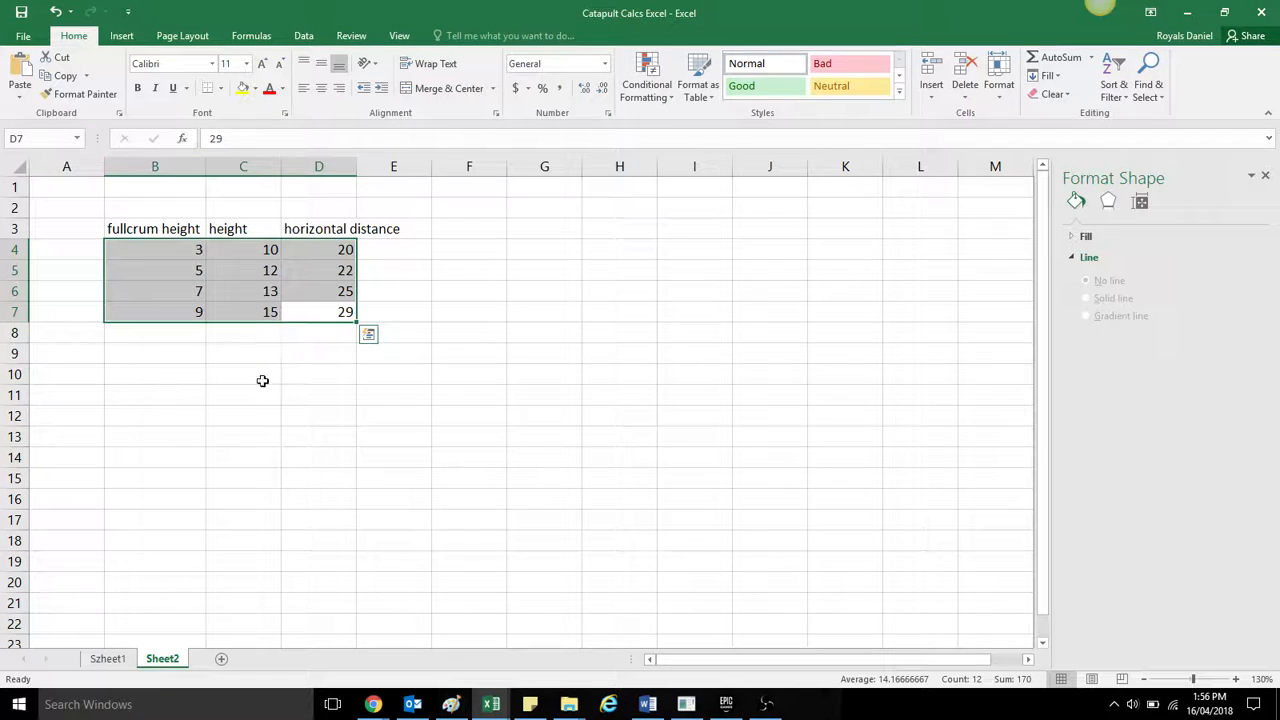
pyautogui.click(121, 36)
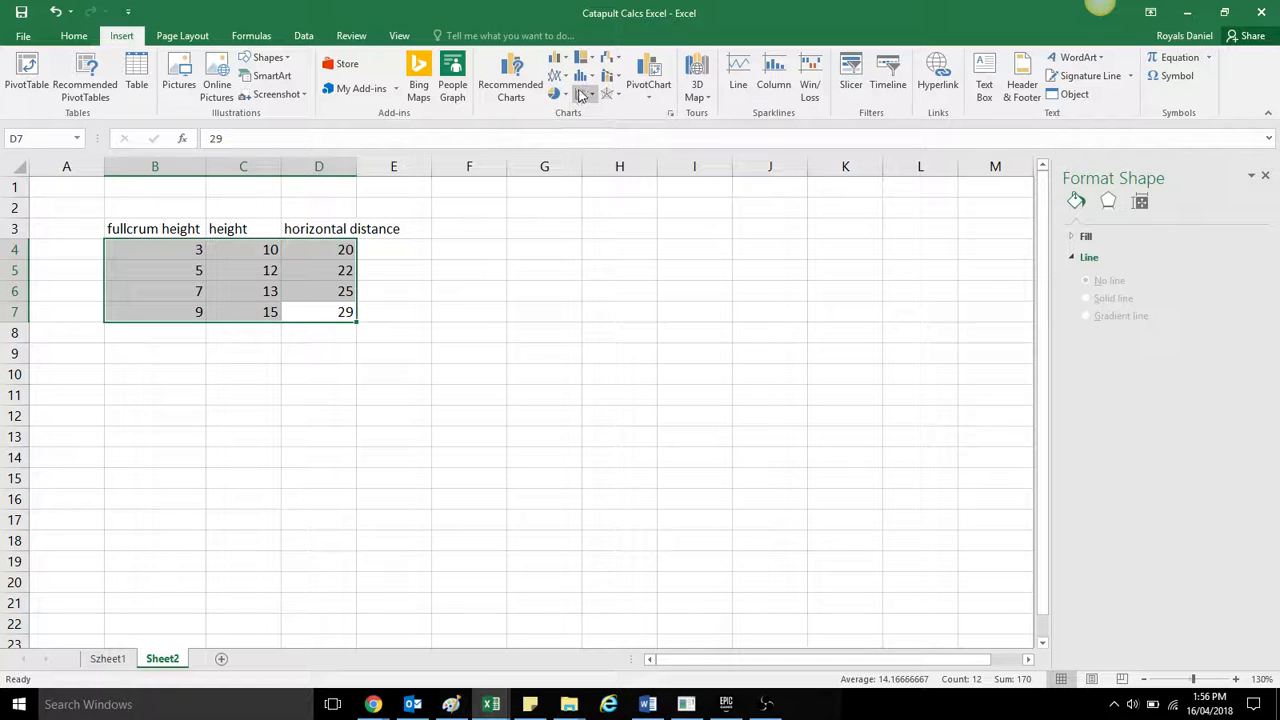
pyautogui.click(580, 95)
pyautogui.click(590, 143)
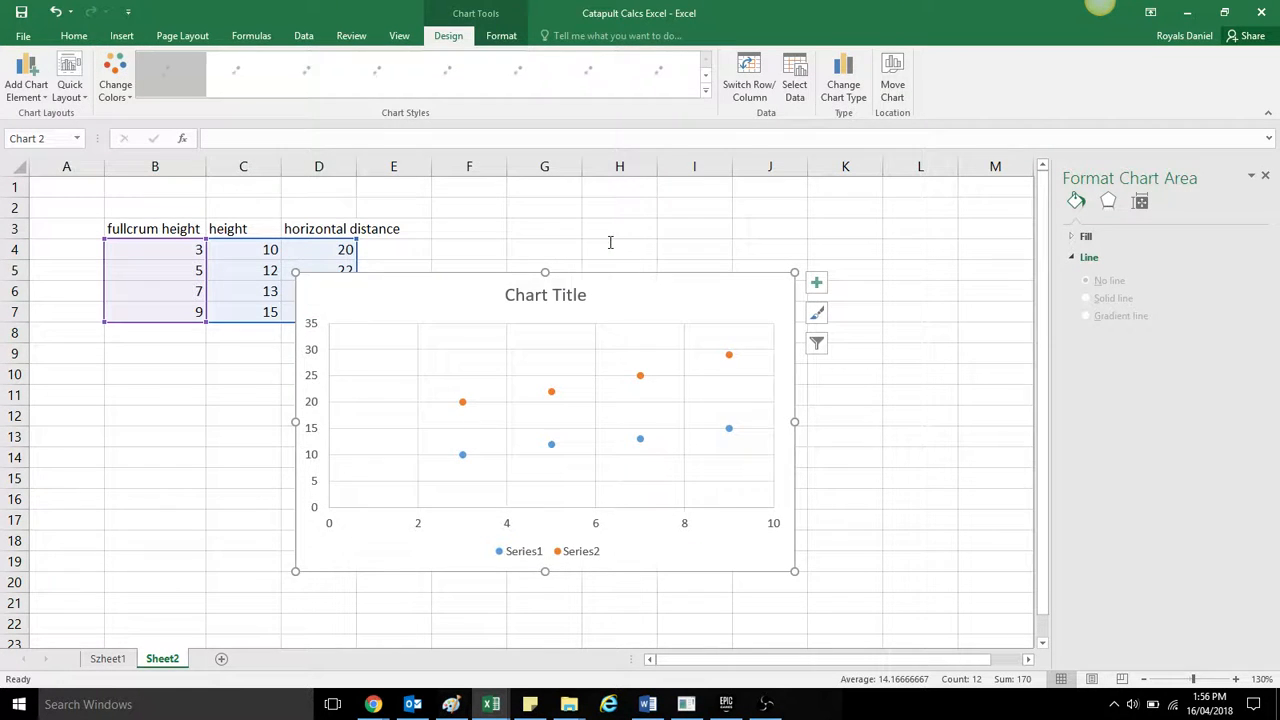
pyautogui.moveTo(643, 289); pyautogui.dragTo(759, 253)
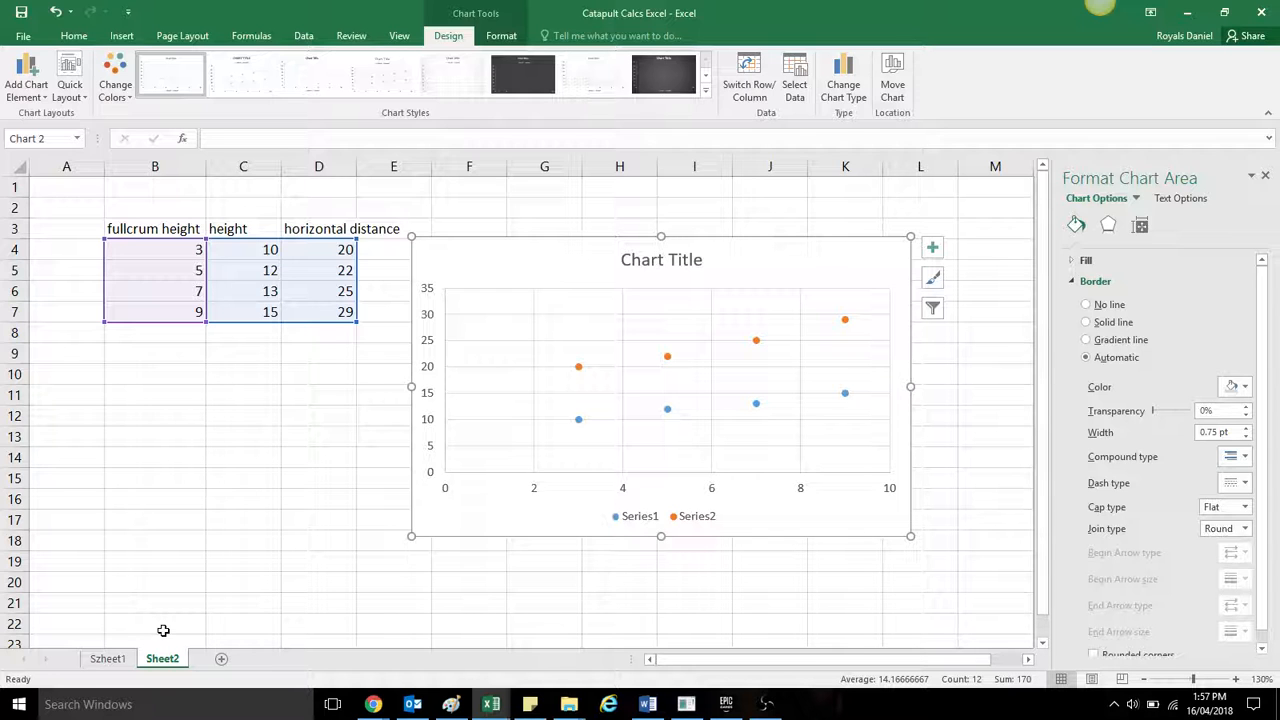
pyautogui.click(766, 704)
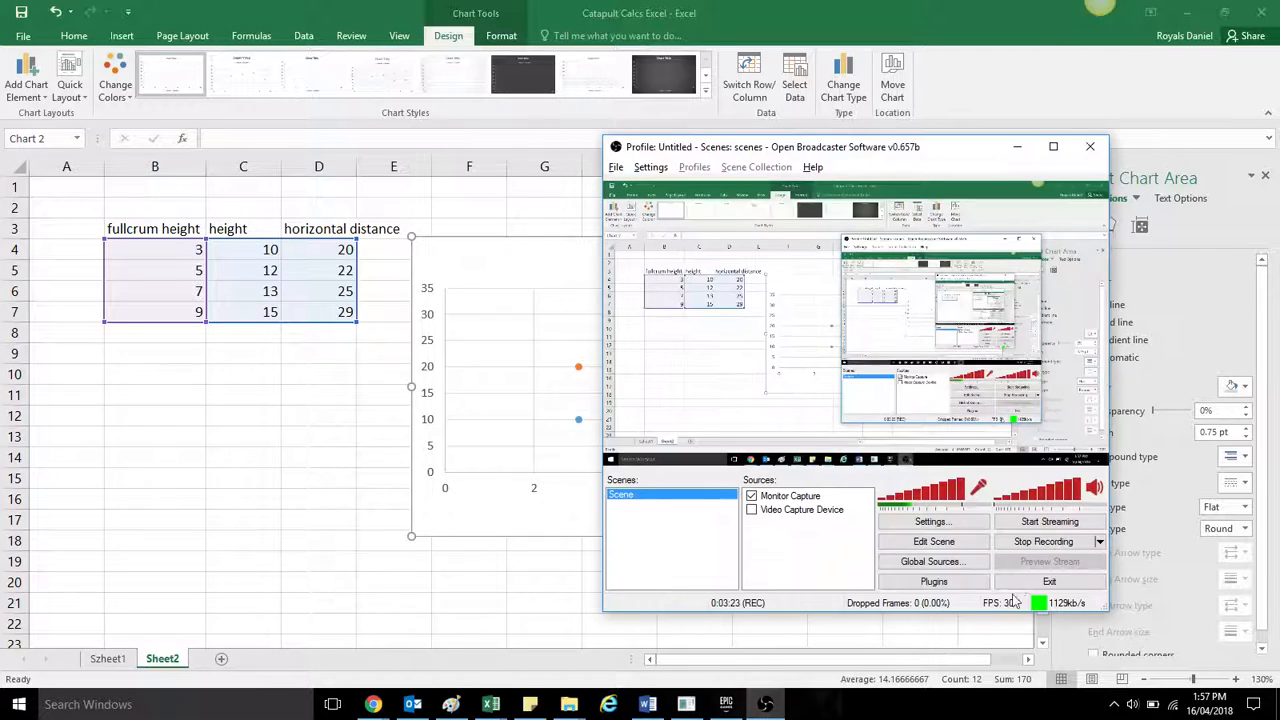